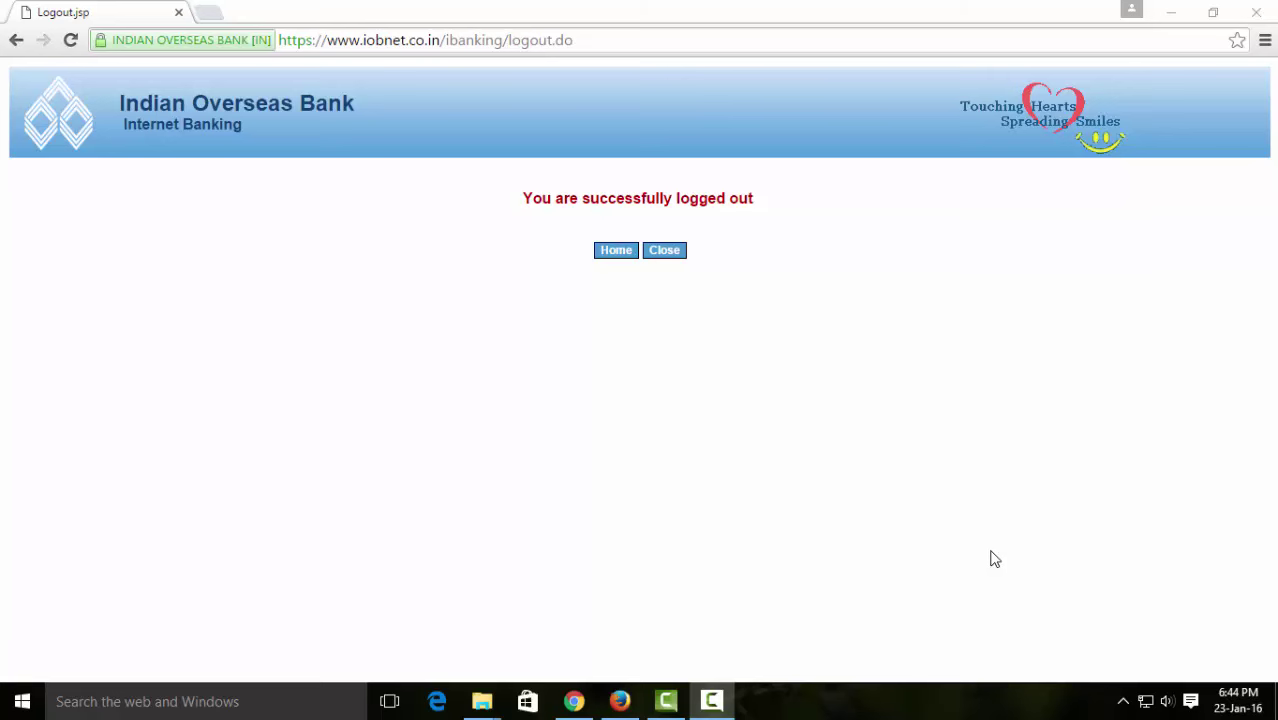
pyautogui.moveTo(440, 47); pyautogui.dragTo(1072, 72)
pyautogui.press('BackSpace')
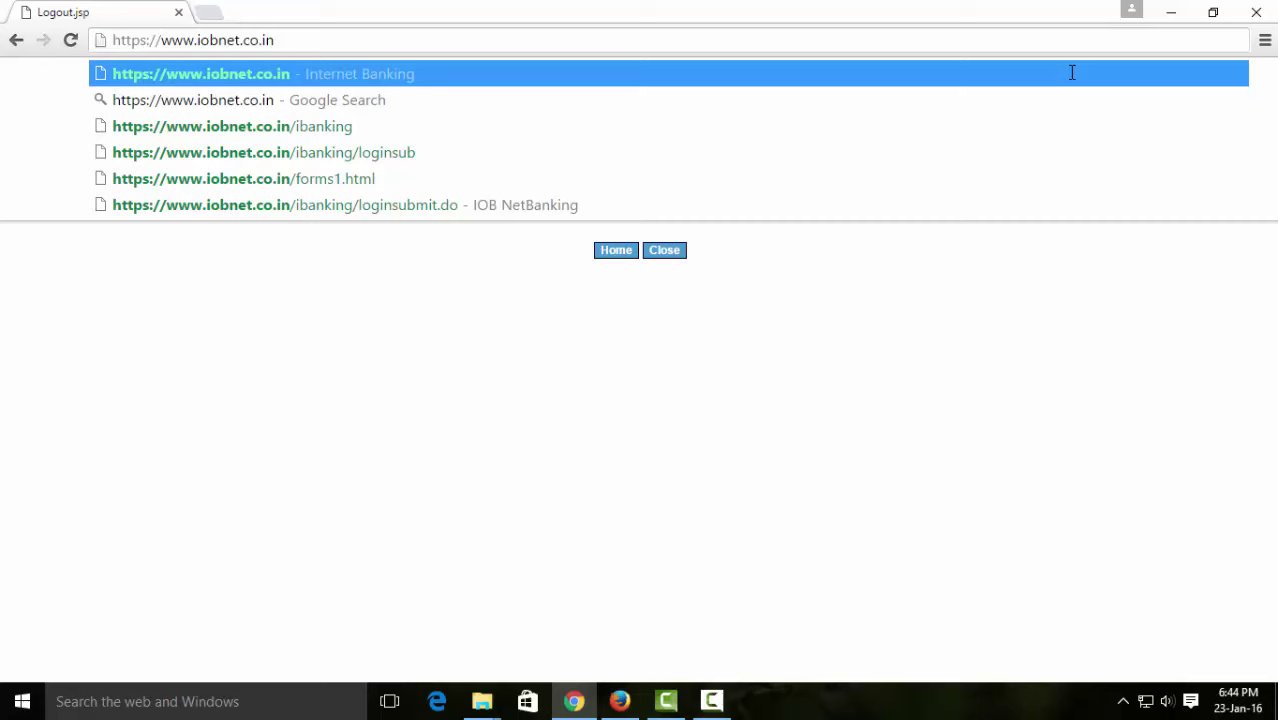
pyautogui.press('Return')
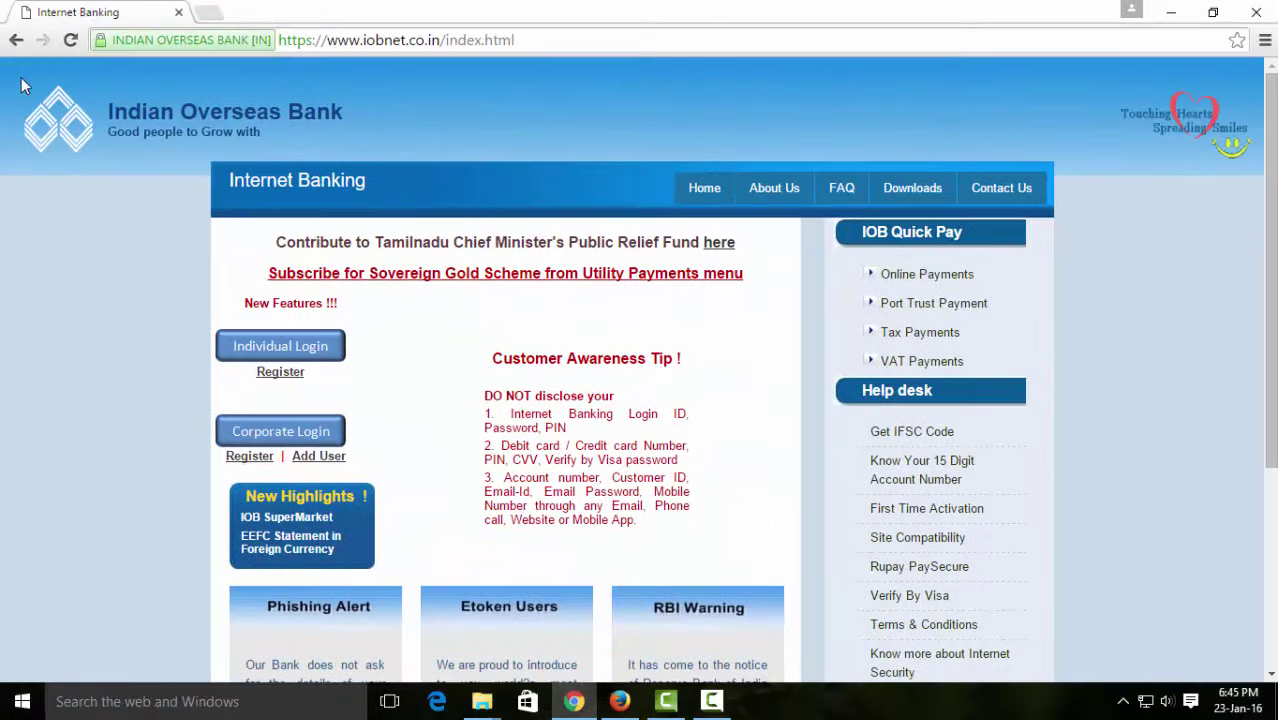
# - Sign in via Individual Login with the account's login ID and password
pyautogui.click(309, 358)
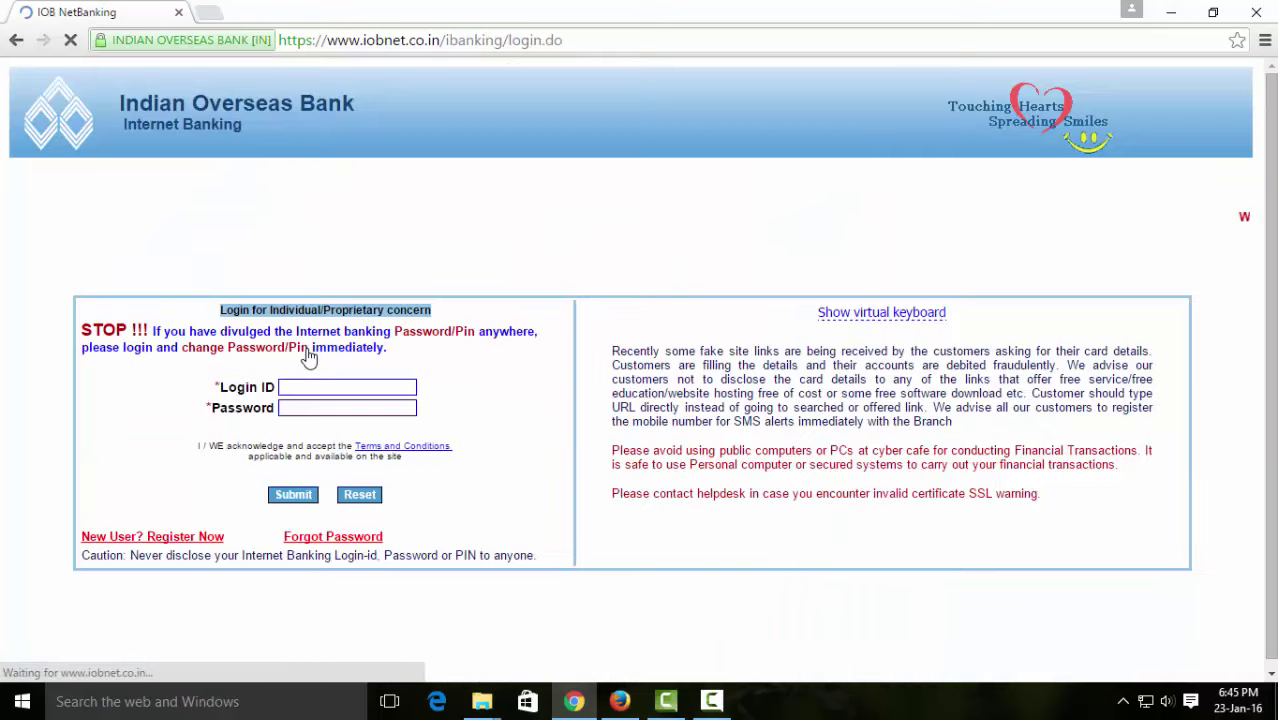
pyautogui.click(296, 387)
pyautogui.write('BLUE5555')
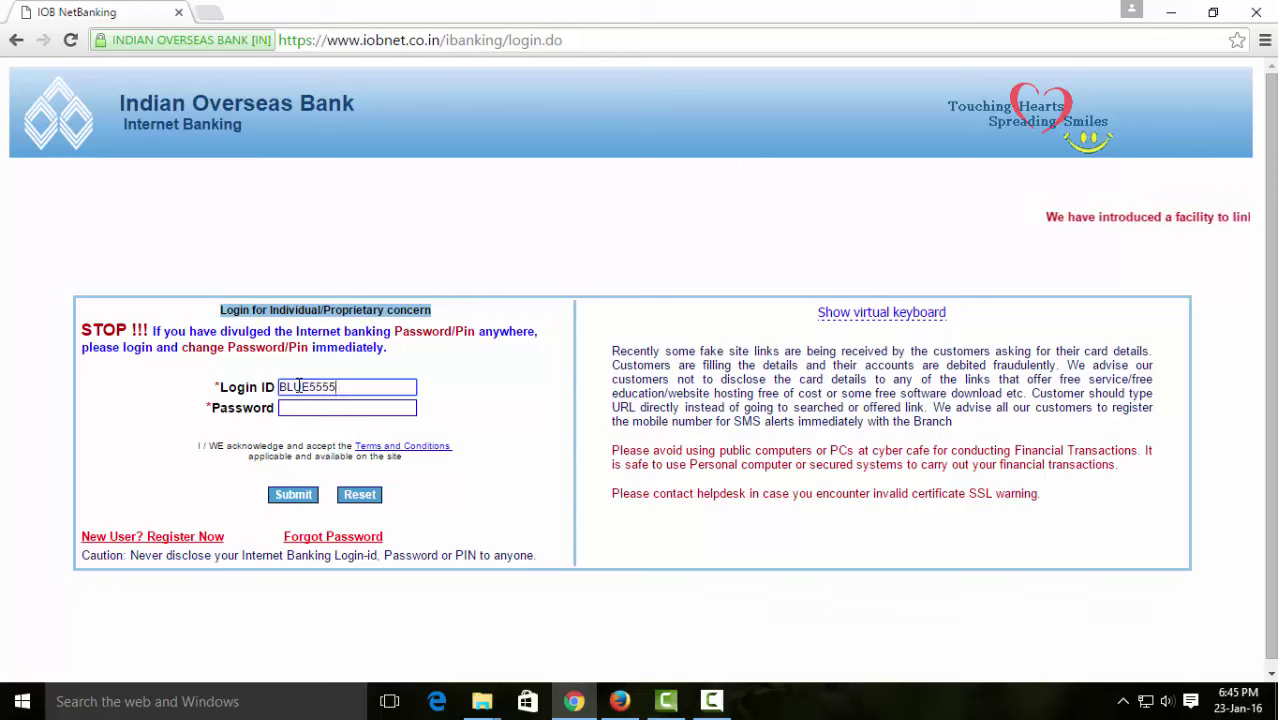
pyautogui.click(303, 407)
pyautogui.write('•••••••••')
pyautogui.click(300, 498)
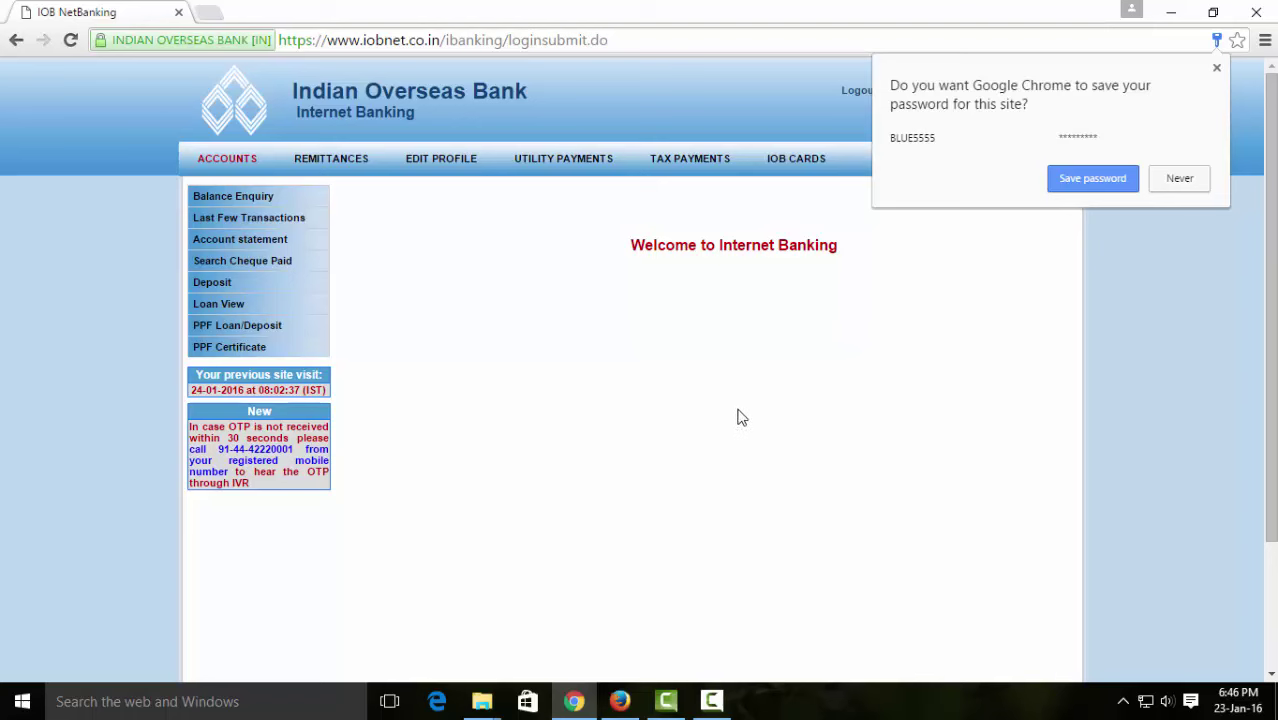
# - Dismiss Chrome's save-password prompt and open Register PAN under Tax Payments
pyautogui.click(742, 420)
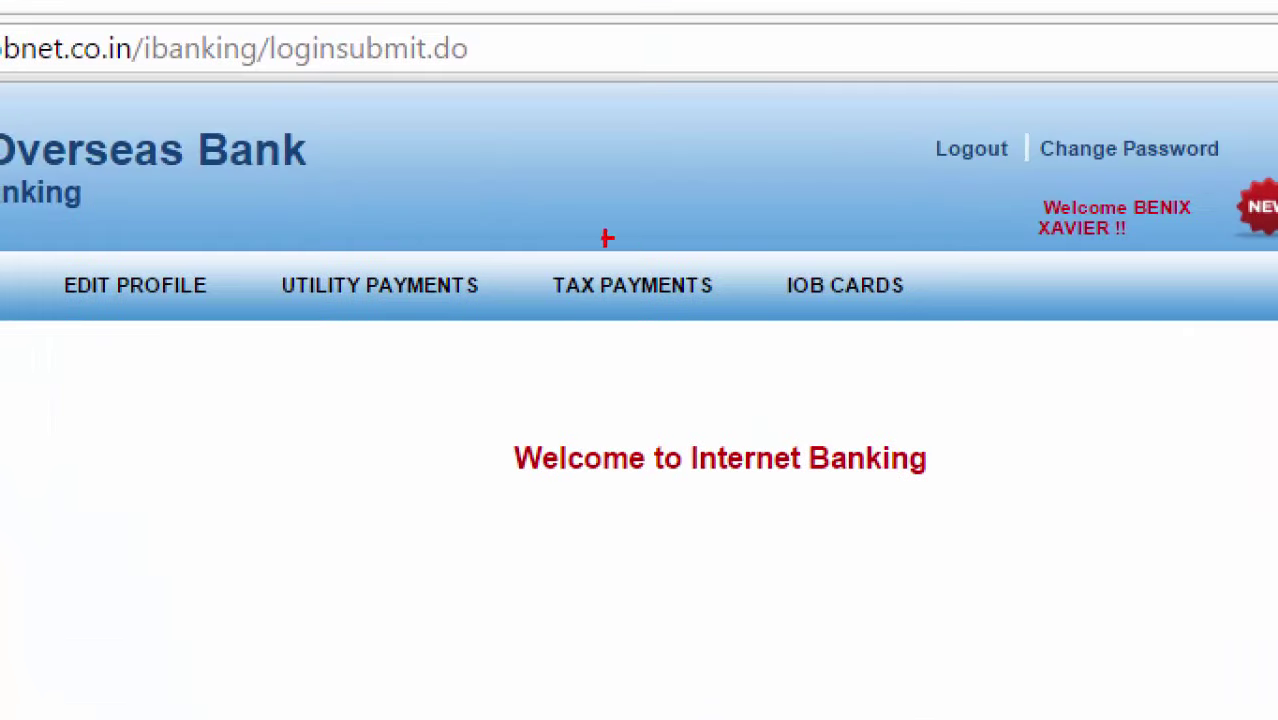
pyautogui.moveTo(657, 141); pyautogui.dragTo(778, 169)
pyautogui.moveTo(810, 307)
pyautogui.mouseDown()
pyautogui.moveTo(520, 285)
pyautogui.moveTo(559, 208)
pyautogui.mouseUp()
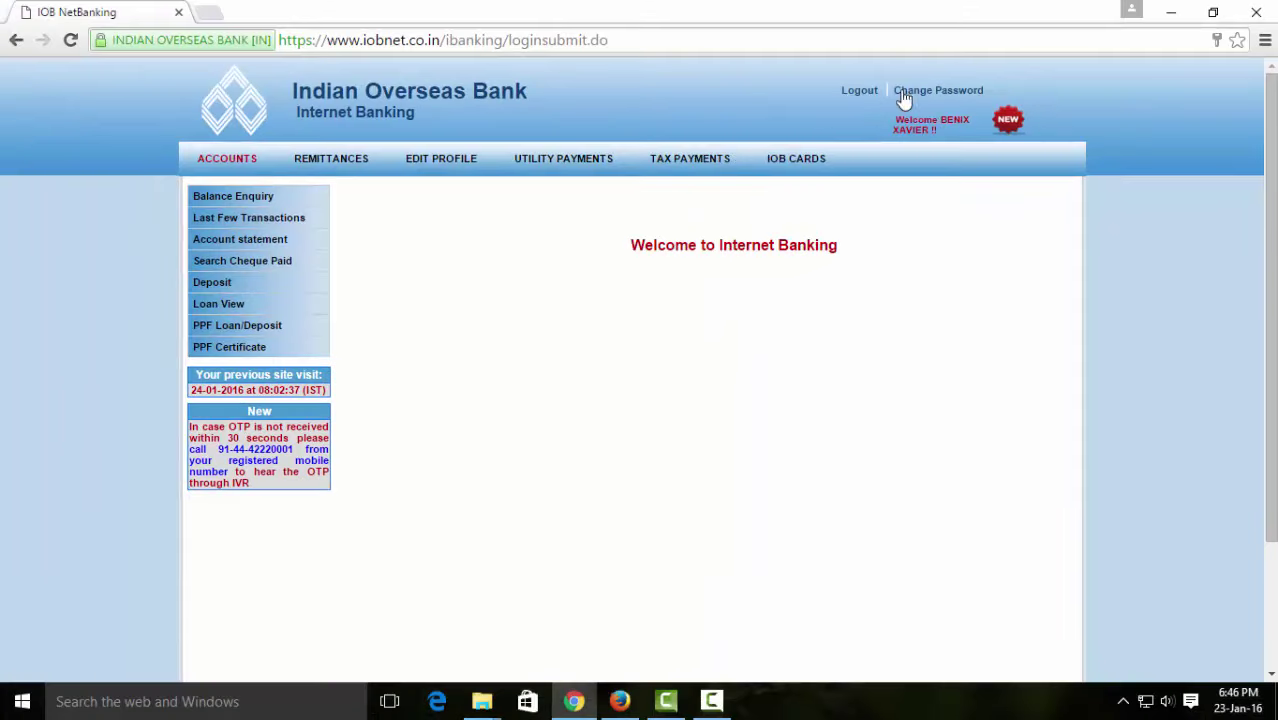
pyautogui.click(719, 163)
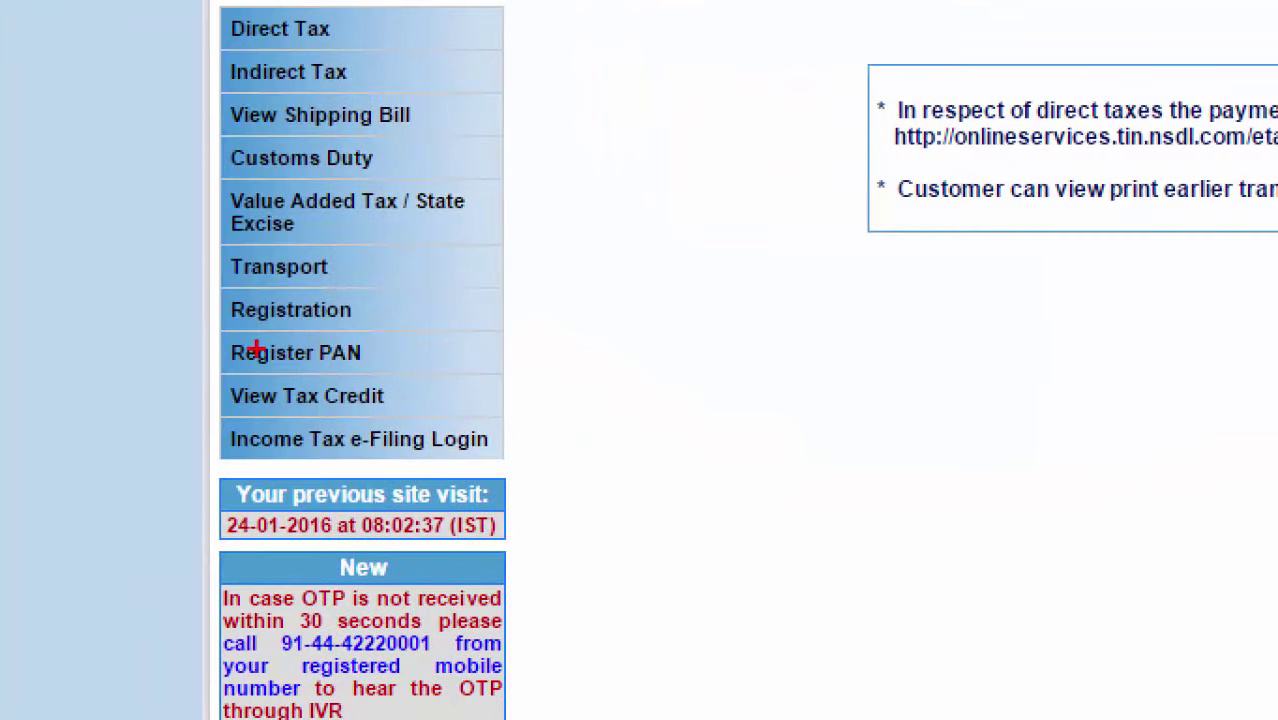
pyautogui.moveTo(220, 377)
pyautogui.mouseDown()
pyautogui.moveTo(397, 376)
pyautogui.moveTo(330, 336)
pyautogui.moveTo(224, 356)
pyautogui.mouseUp()
pyautogui.click(292, 366)
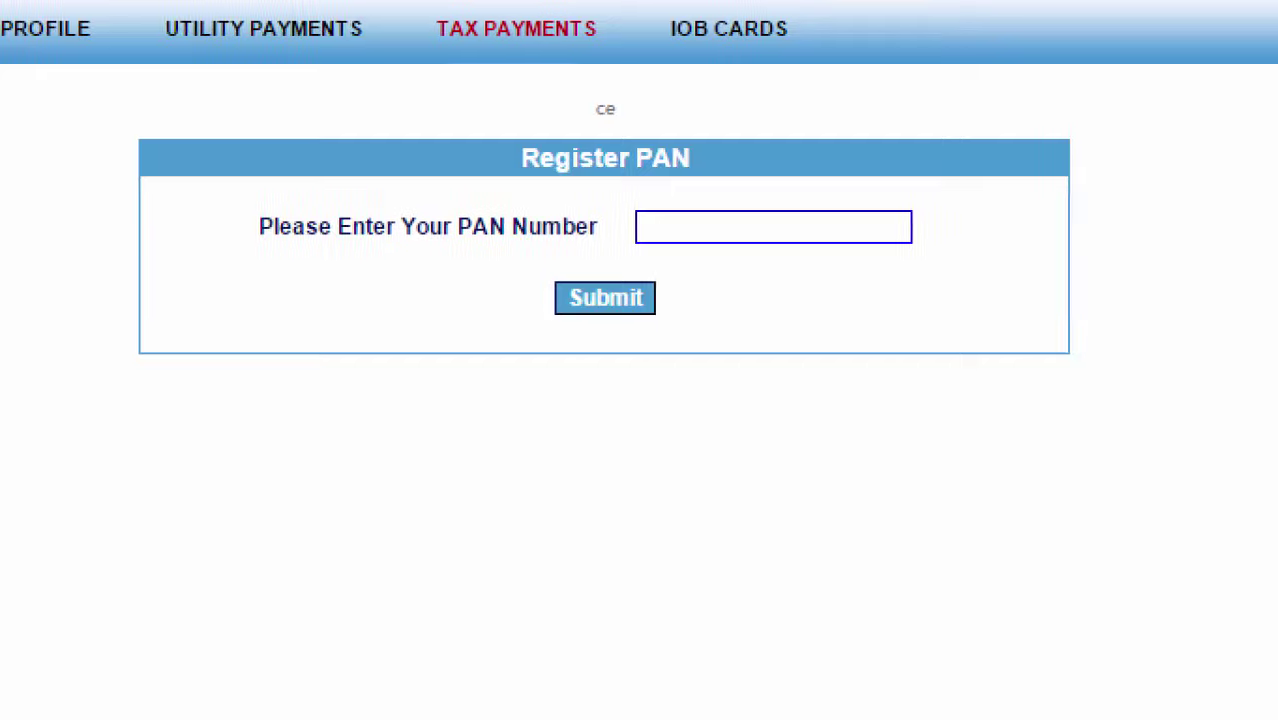
pyautogui.moveTo(411, 323); pyautogui.dragTo(976, 297)
pyautogui.moveTo(585, 220)
pyautogui.mouseDown()
pyautogui.moveTo(577, 318)
pyautogui.moveTo(682, 203)
pyautogui.moveTo(1003, 262)
pyautogui.moveTo(968, 315)
pyautogui.moveTo(940, 302)
pyautogui.mouseUp()
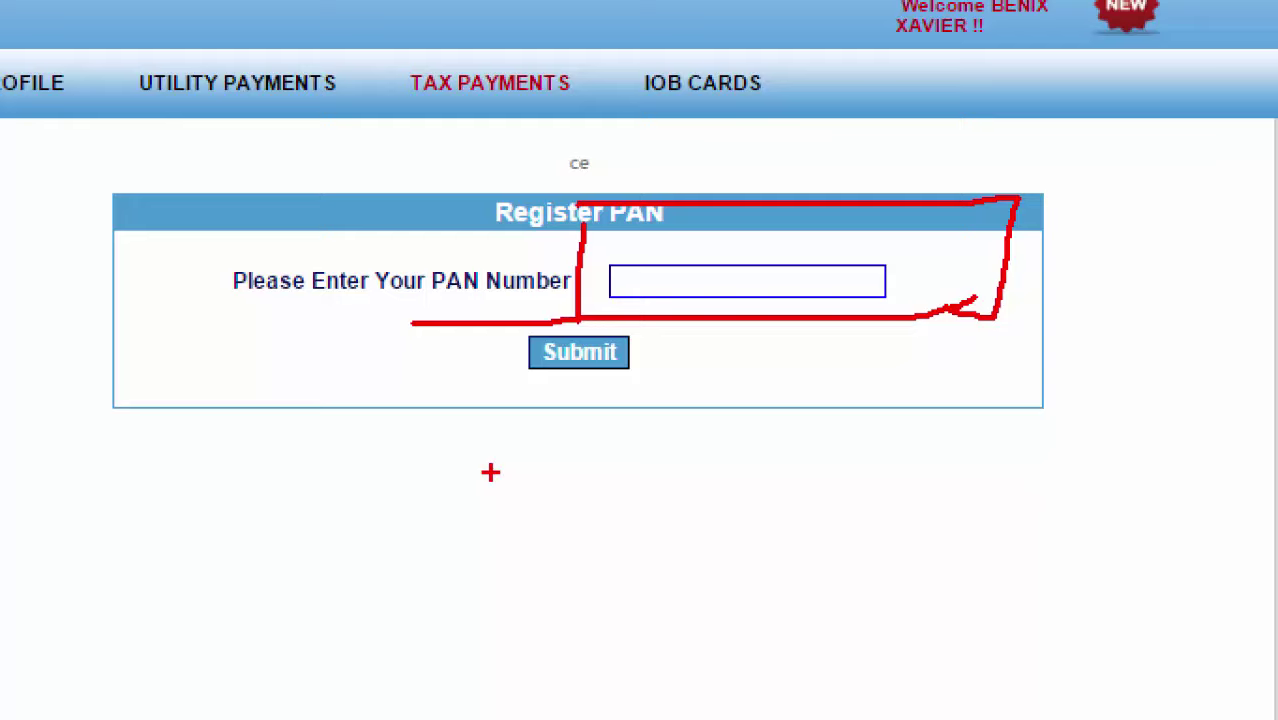
pyautogui.press('Escape')
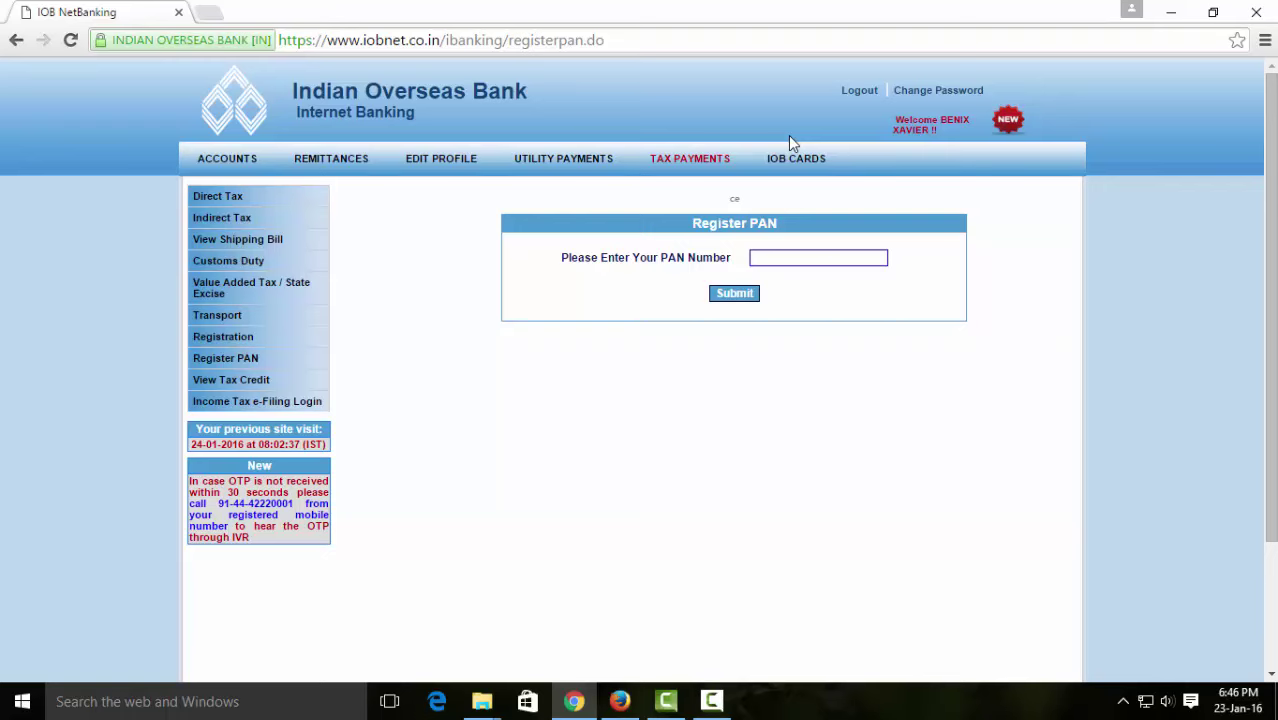
pyautogui.click(1256, 12)
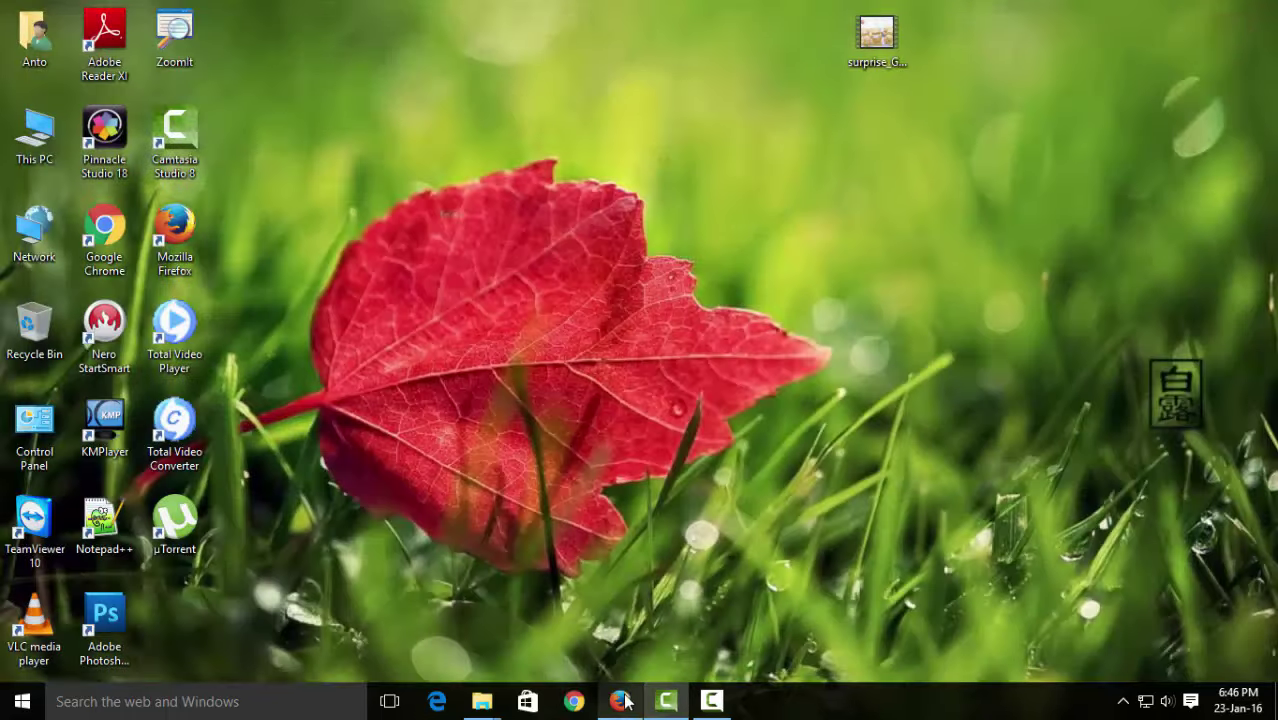
pyautogui.click(620, 701)
pyautogui.moveTo(349, 48); pyautogui.dragTo(731, 40)
pyautogui.press('BackSpace')
pyautogui.press('Return')
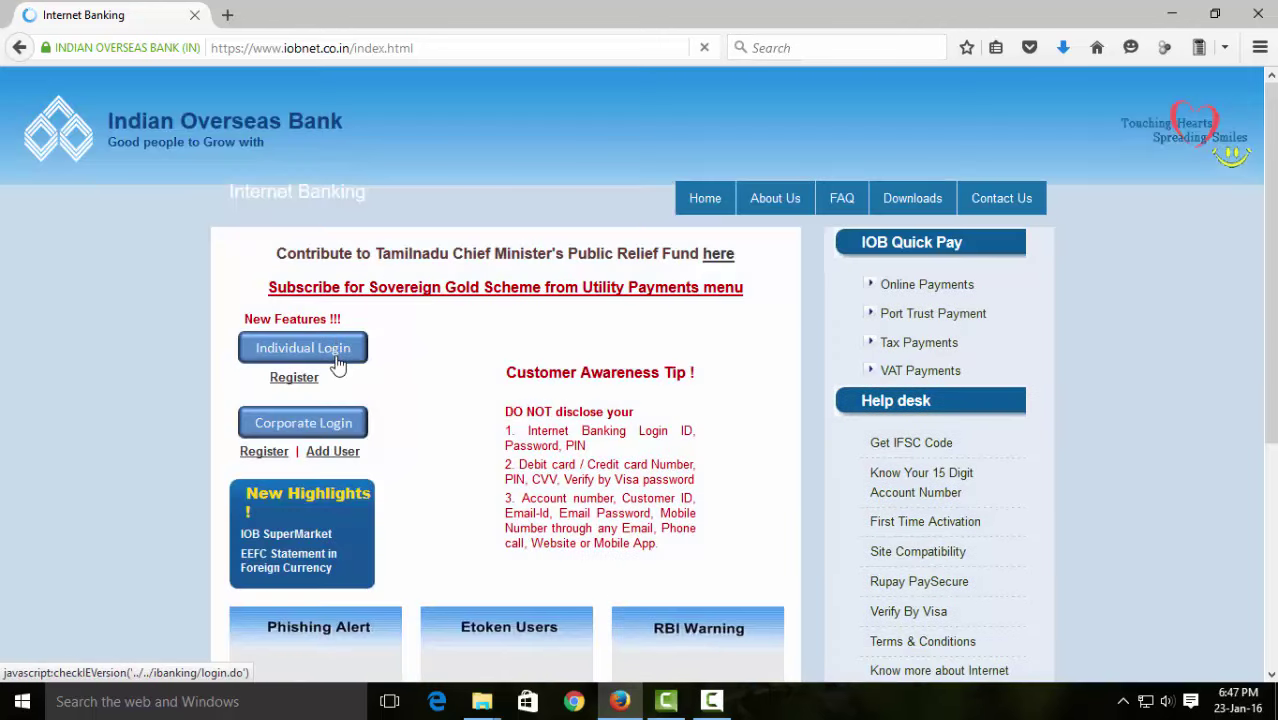
pyautogui.click(338, 358)
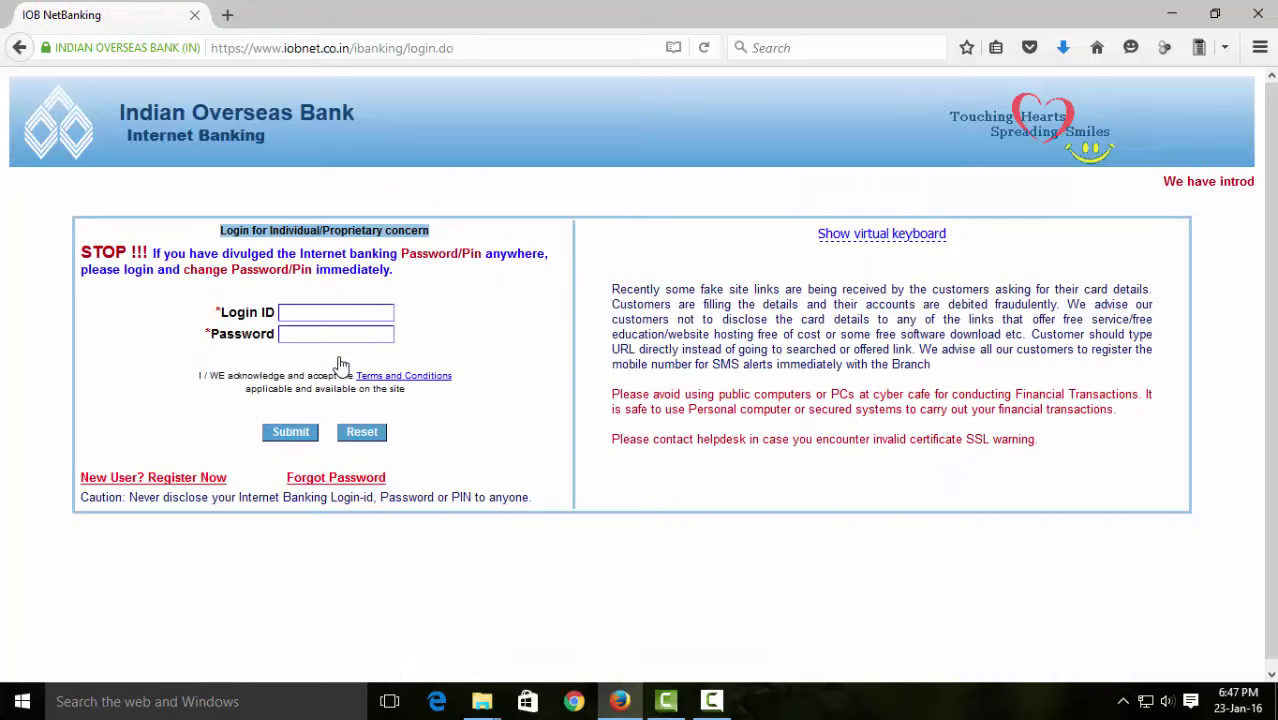
# - Enter the account's login ID and password in Firefox and submit them
pyautogui.click(344, 316)
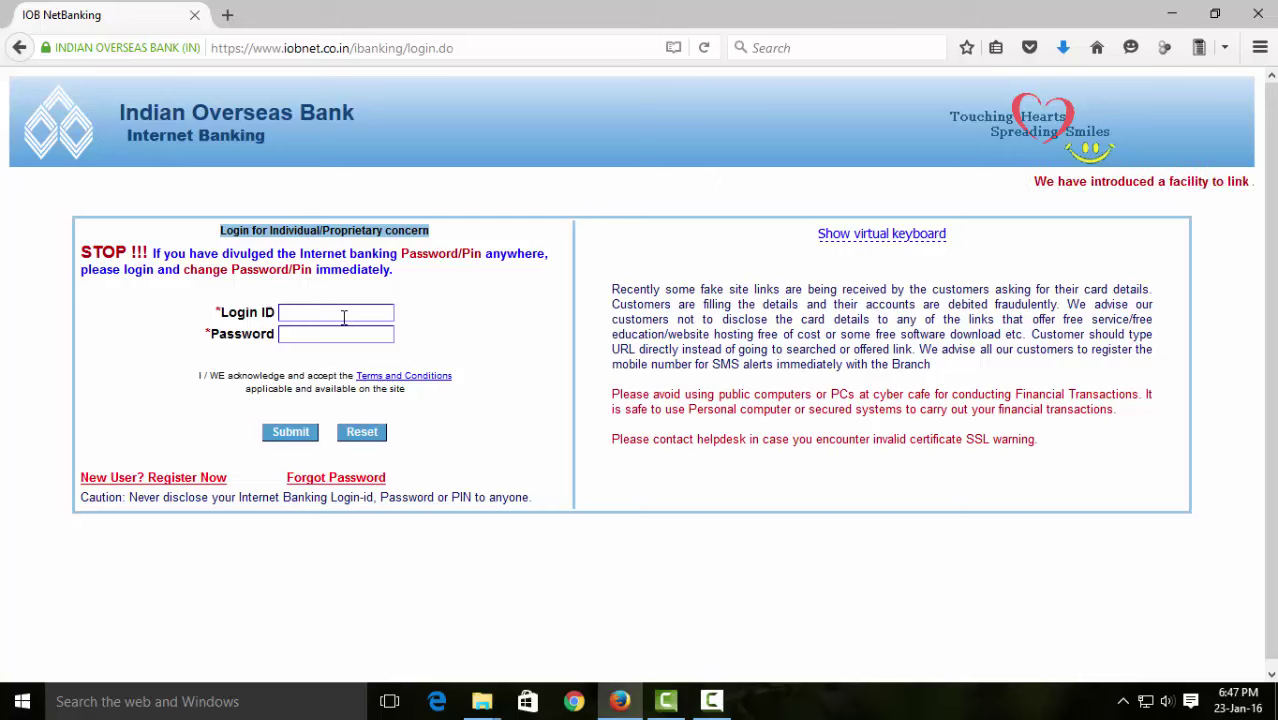
pyautogui.write('HUNT')
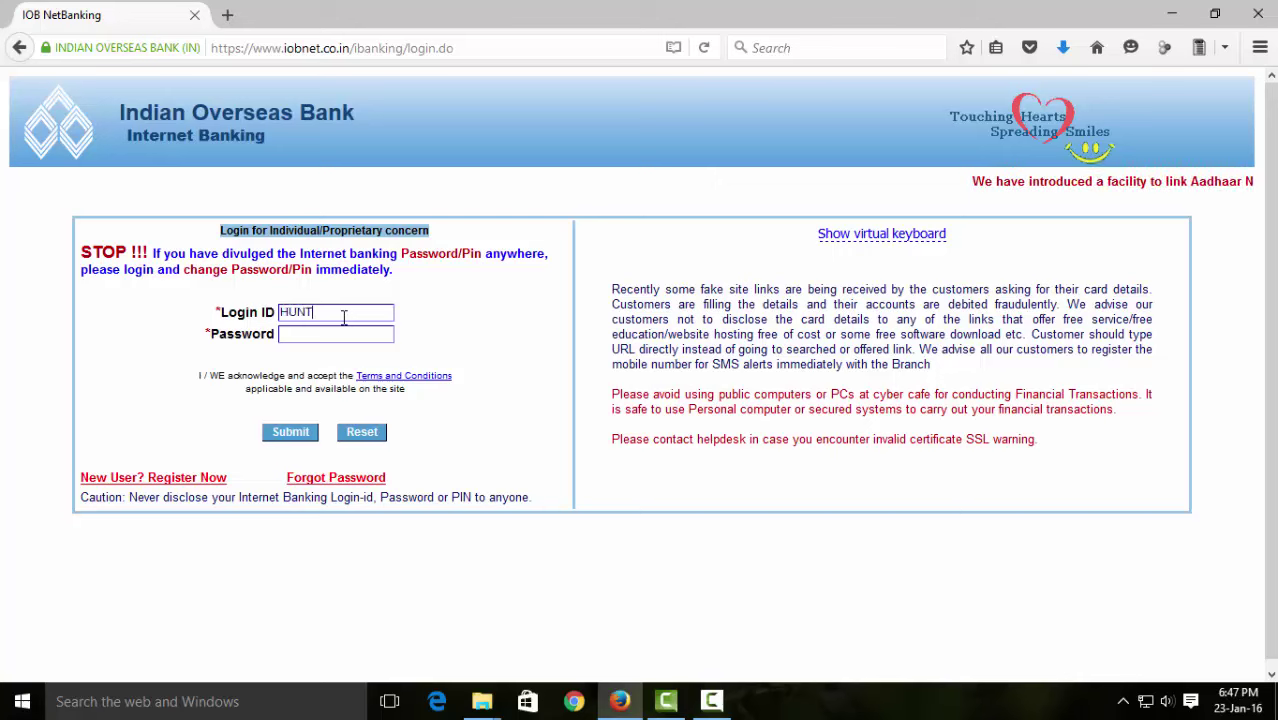
pyautogui.write('1234')
pyautogui.click(352, 332)
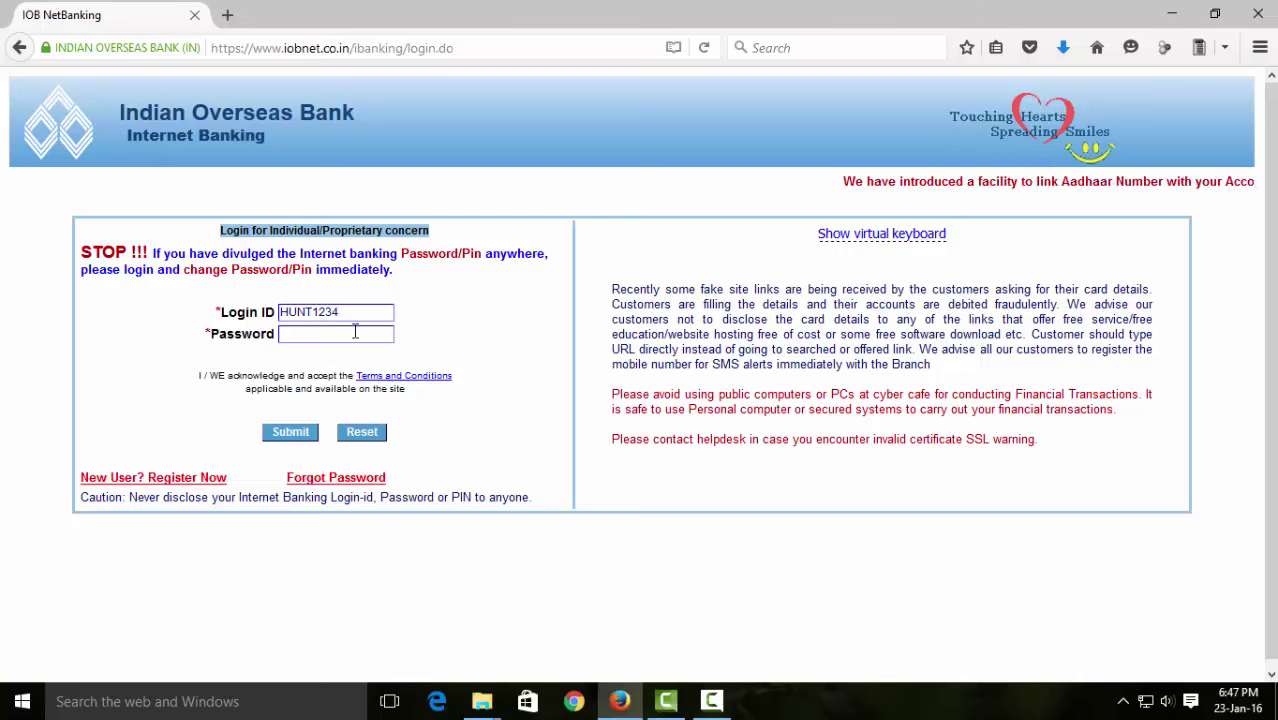
pyautogui.write('***')
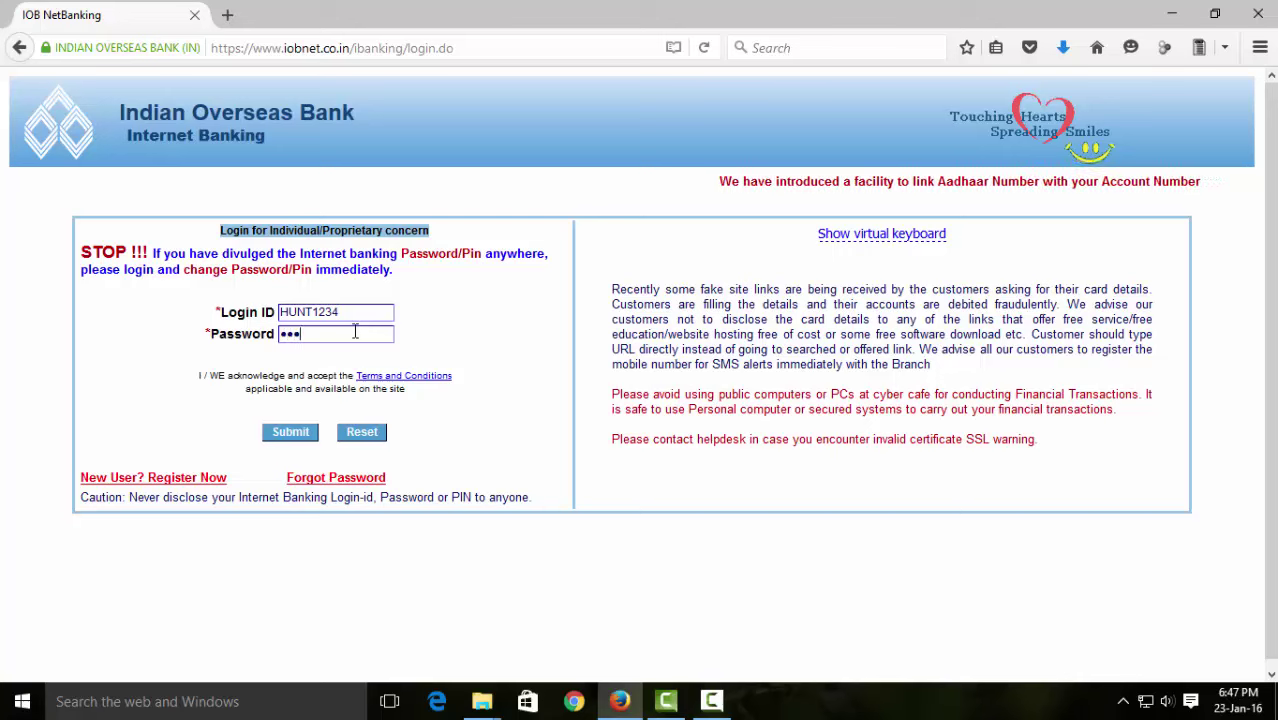
pyautogui.write('****')
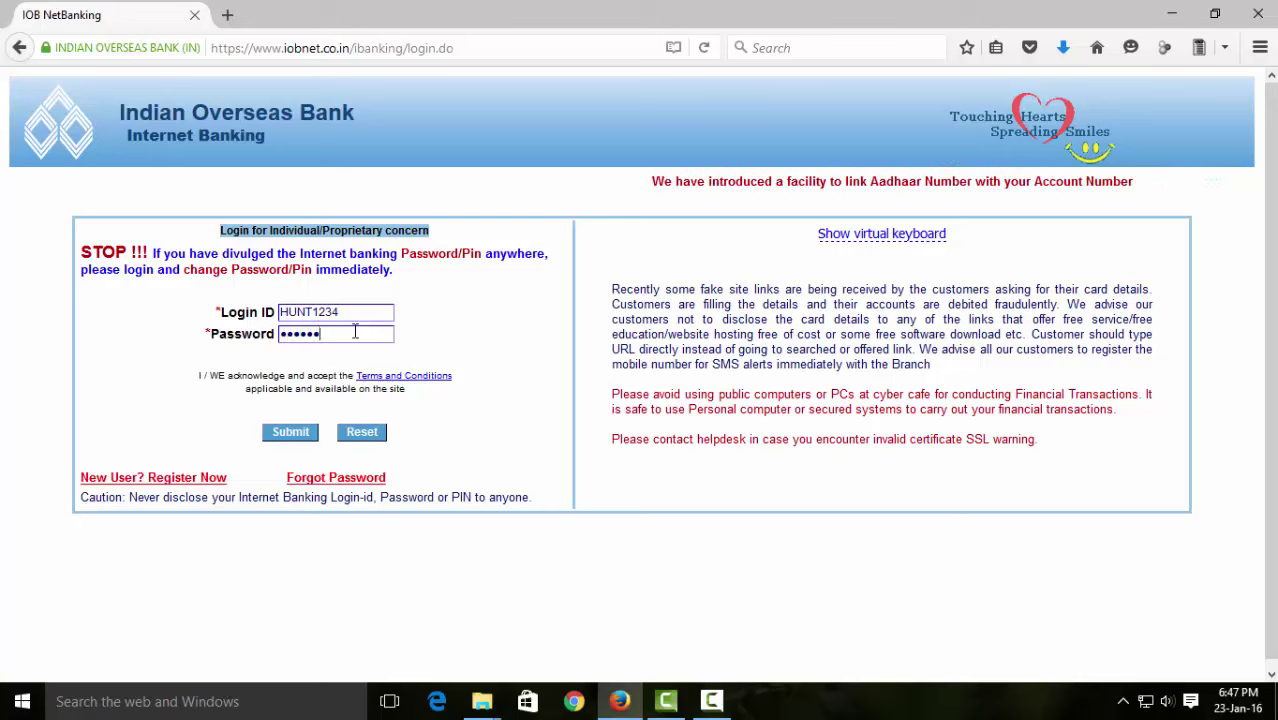
pyautogui.write('*')
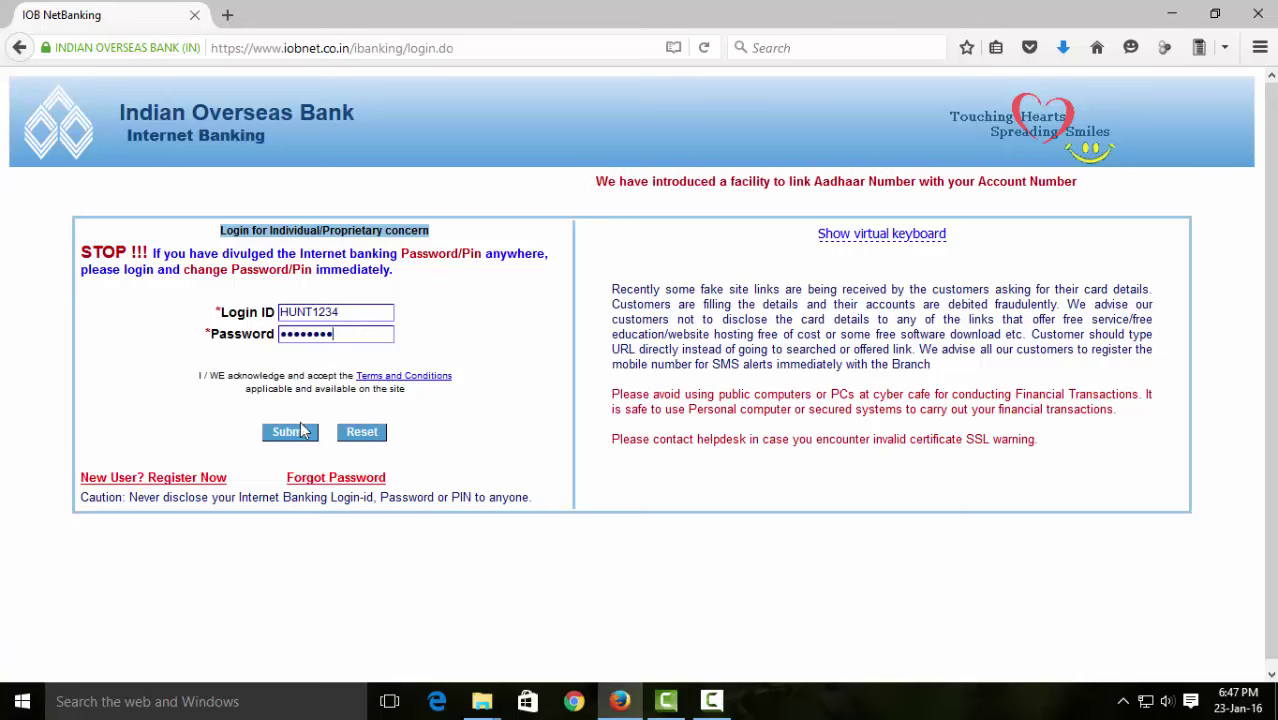
pyautogui.click(306, 436)
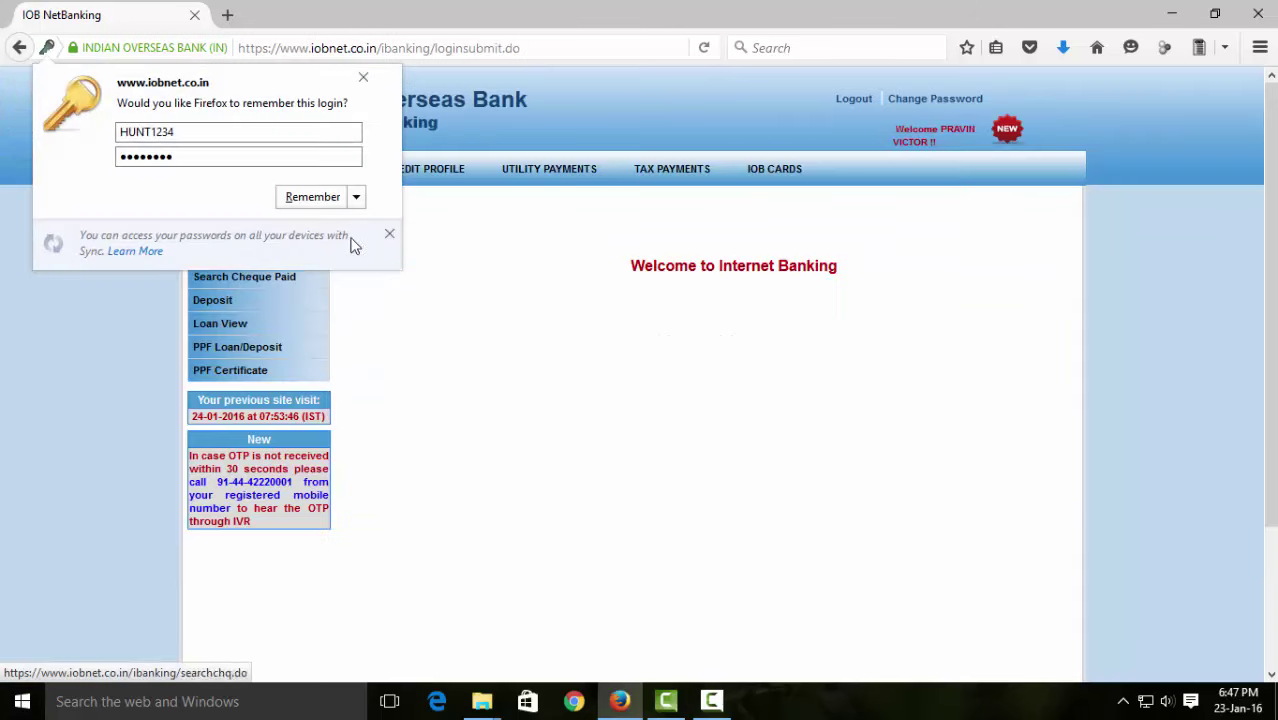
# - Choose Not Now on Firefox's remember-login prompt and go to Tax Payments
pyautogui.click(357, 197)
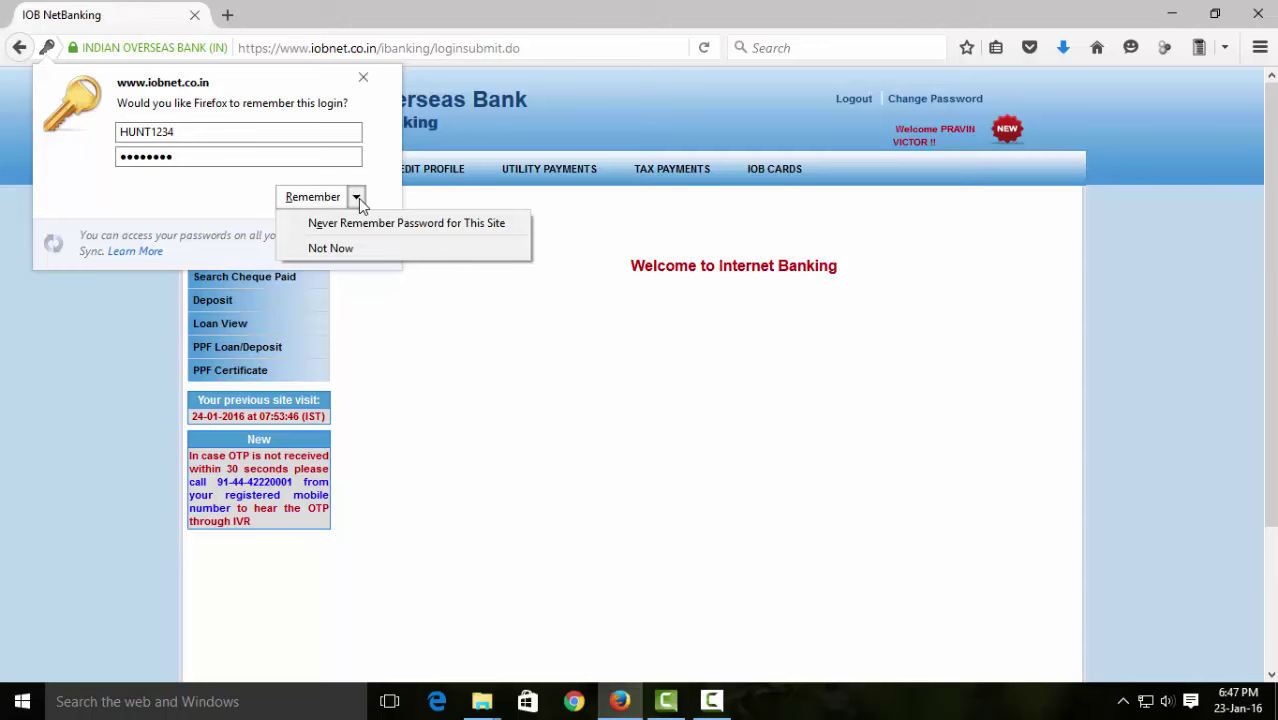
pyautogui.click(365, 246)
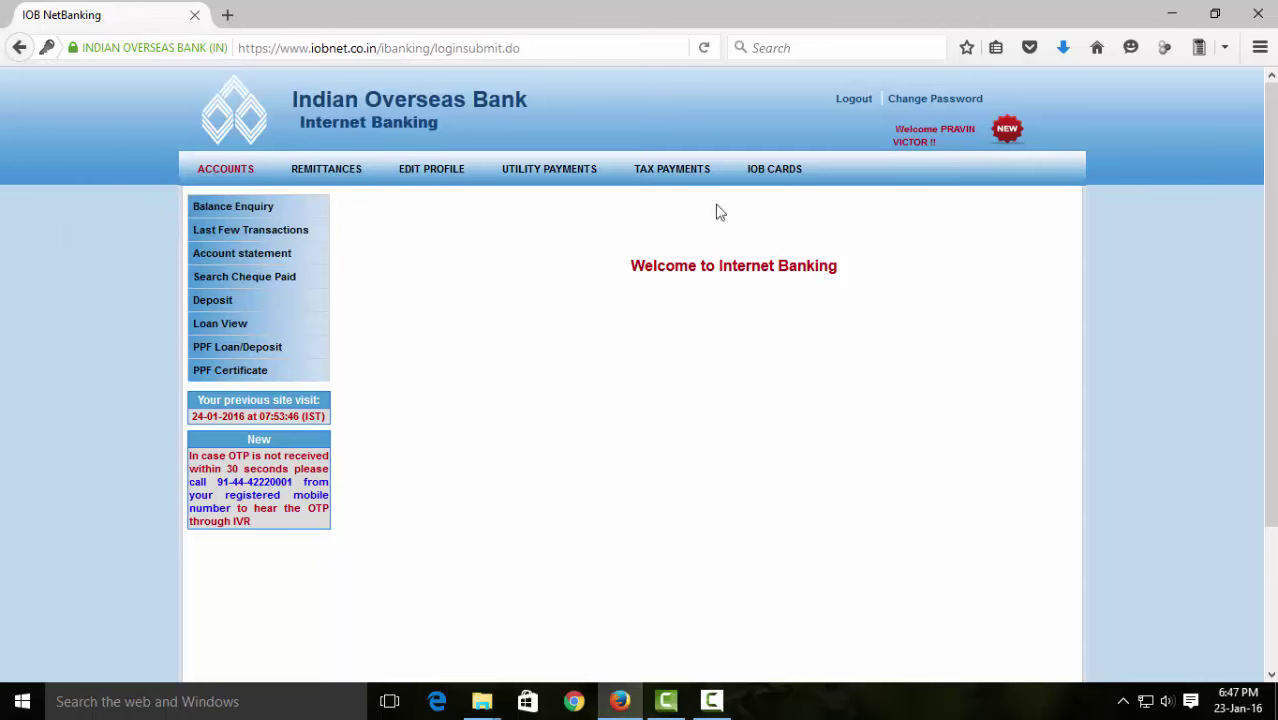
pyautogui.click(667, 178)
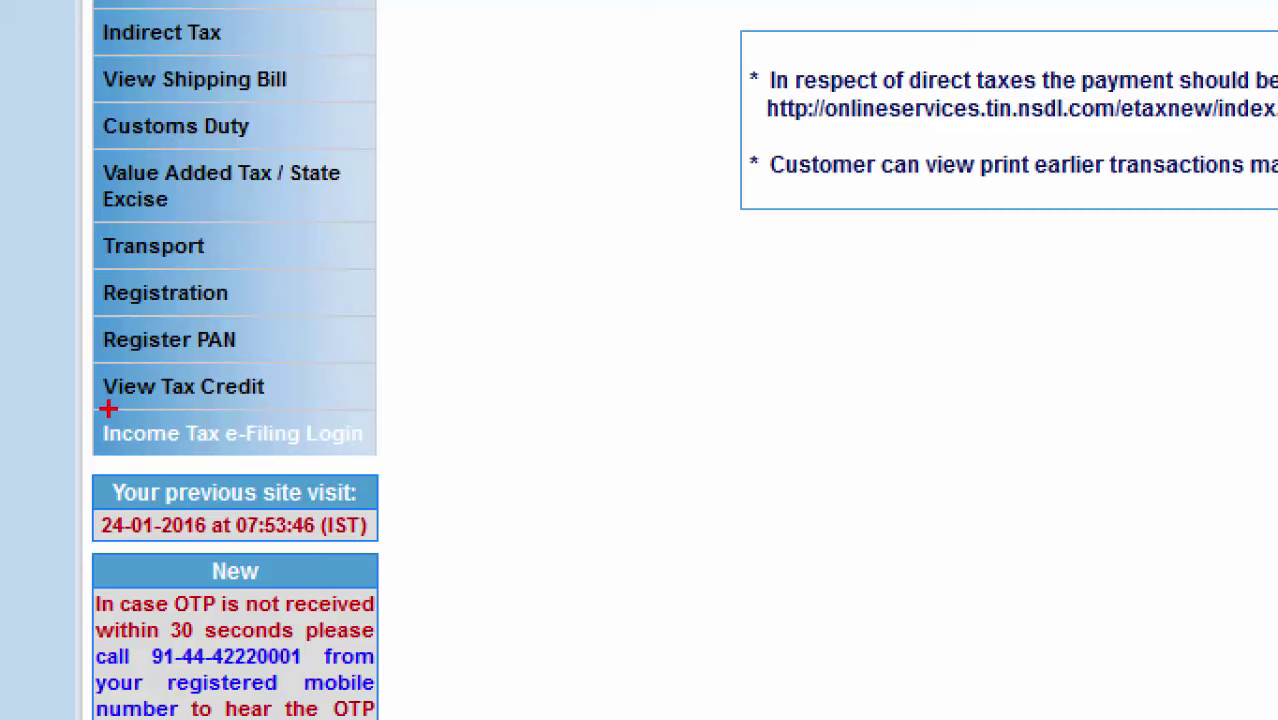
pyautogui.moveTo(193, 418)
pyautogui.mouseDown()
pyautogui.moveTo(316, 397)
pyautogui.moveTo(228, 356)
pyautogui.moveTo(70, 366)
pyautogui.moveTo(86, 405)
pyautogui.mouseUp()
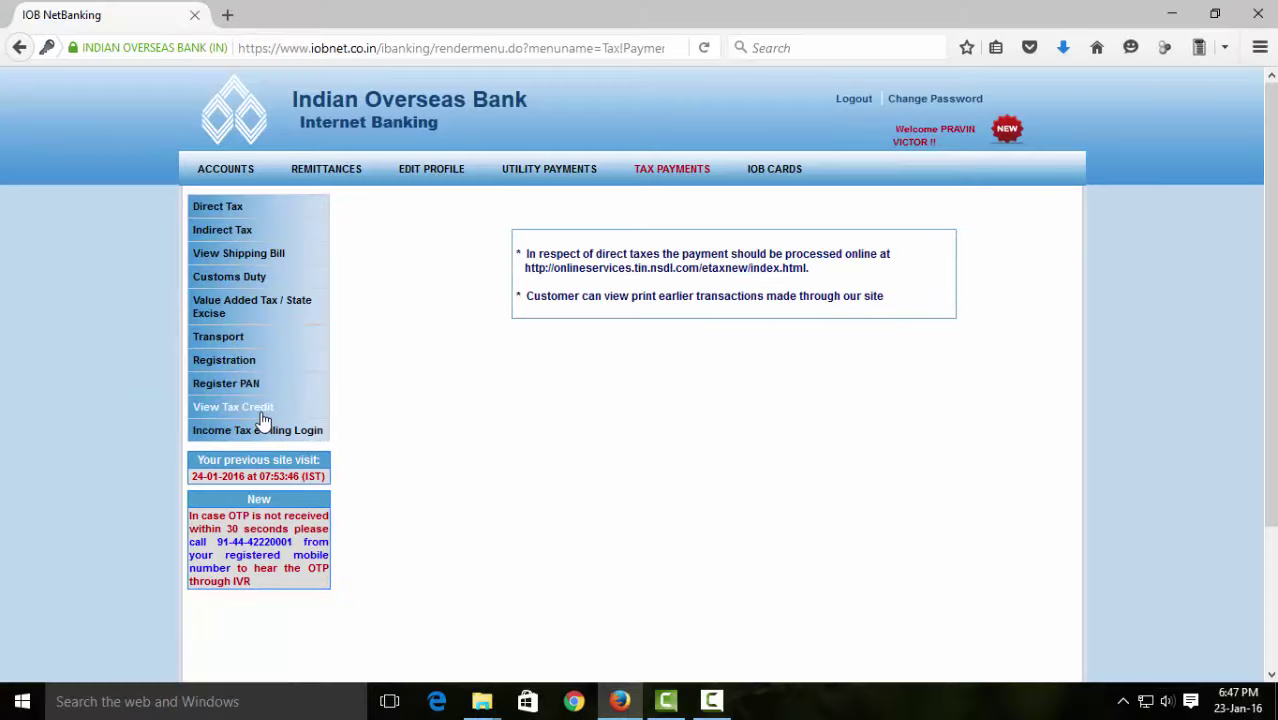
# - Open View Tax Credit (Form 26AS) and pick assessment year 2016-17
pyautogui.click(237, 400)
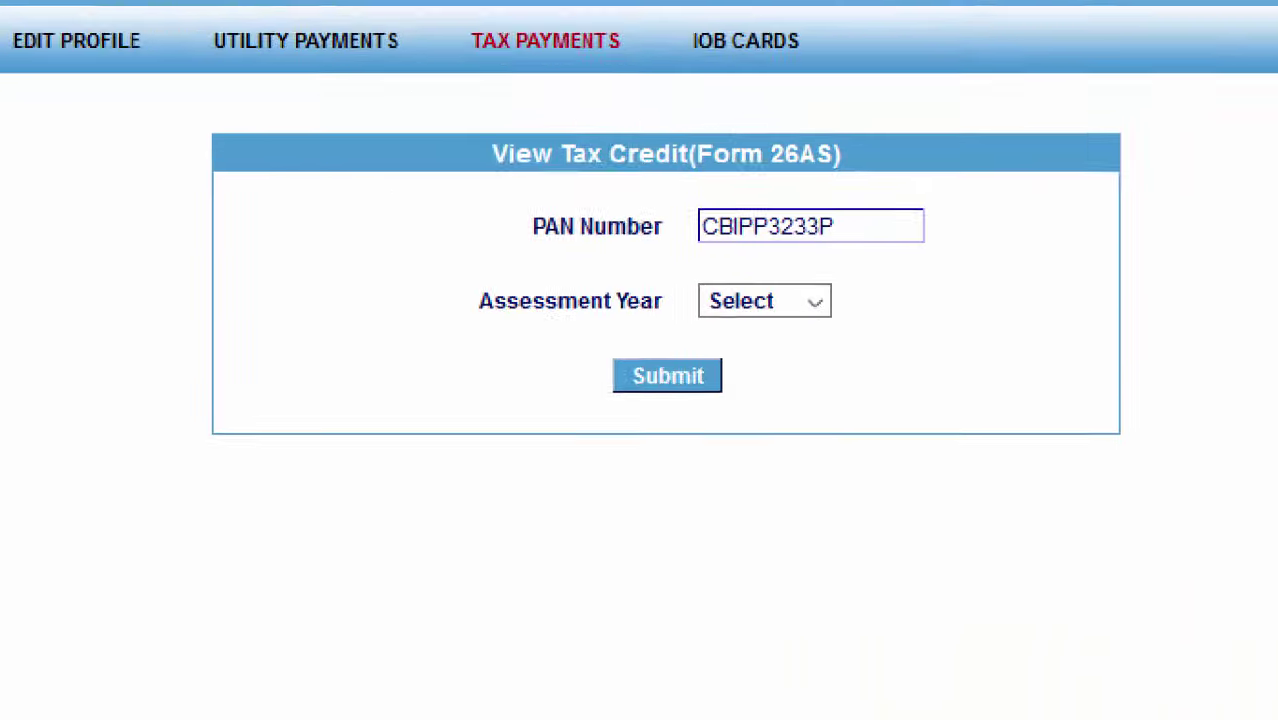
pyautogui.click(751, 293)
pyautogui.moveTo(697, 282)
pyautogui.mouseDown()
pyautogui.moveTo(713, 140)
pyautogui.moveTo(650, 214)
pyautogui.mouseUp()
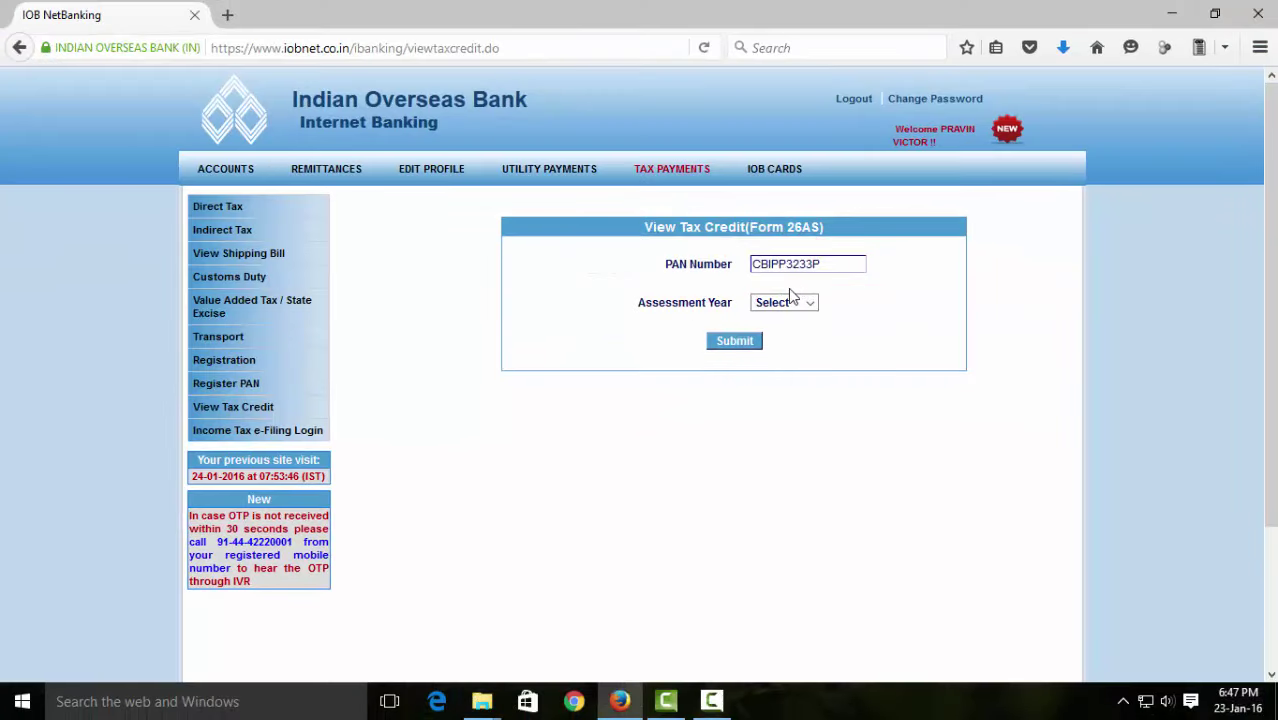
pyautogui.click(803, 302)
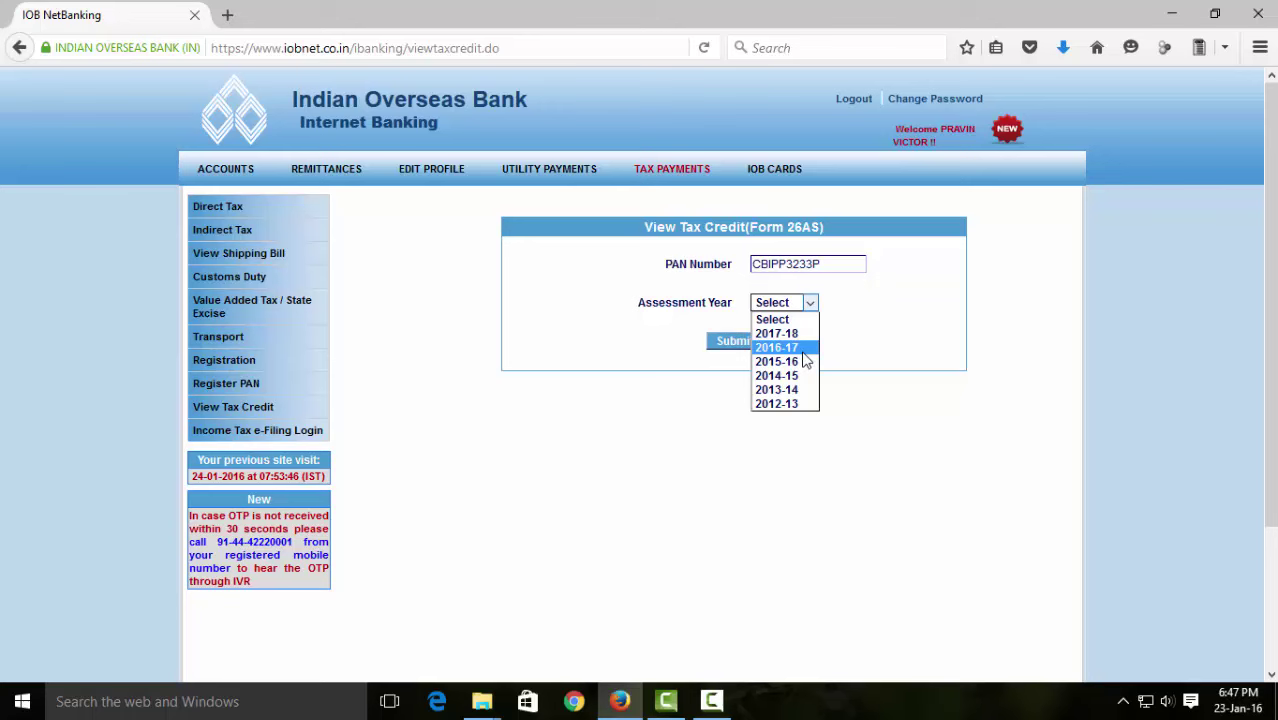
pyautogui.click(792, 348)
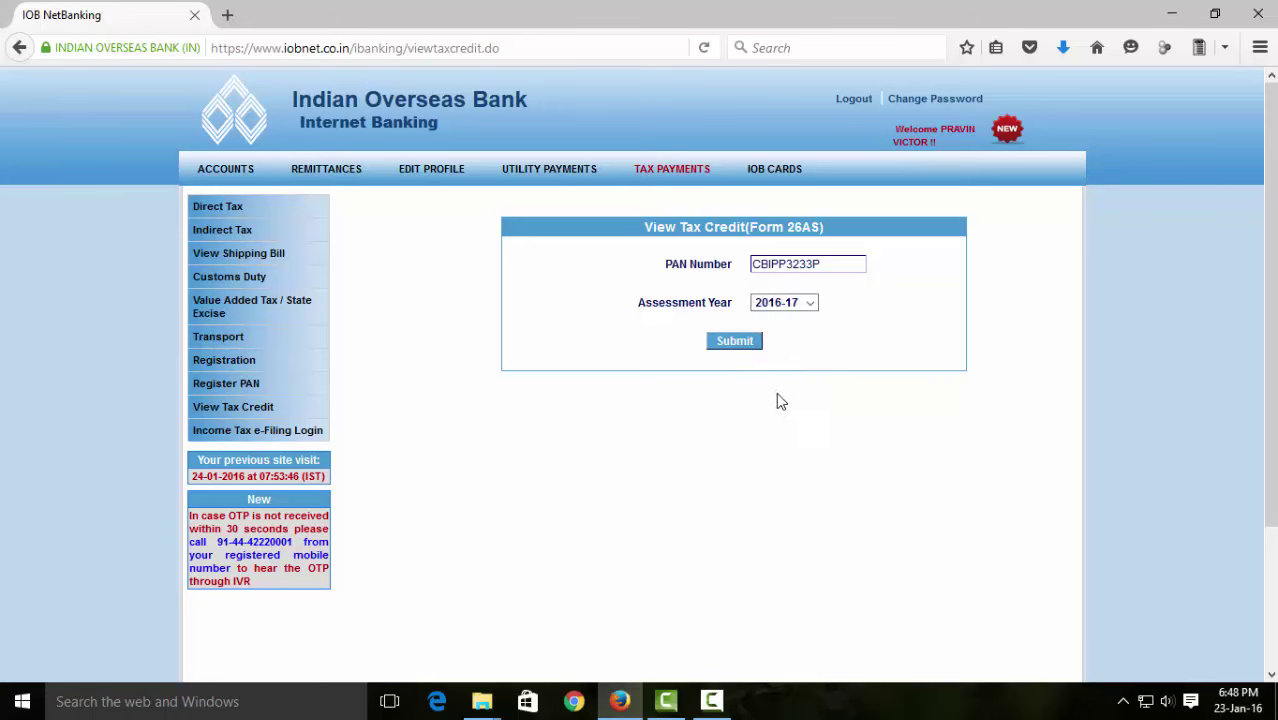